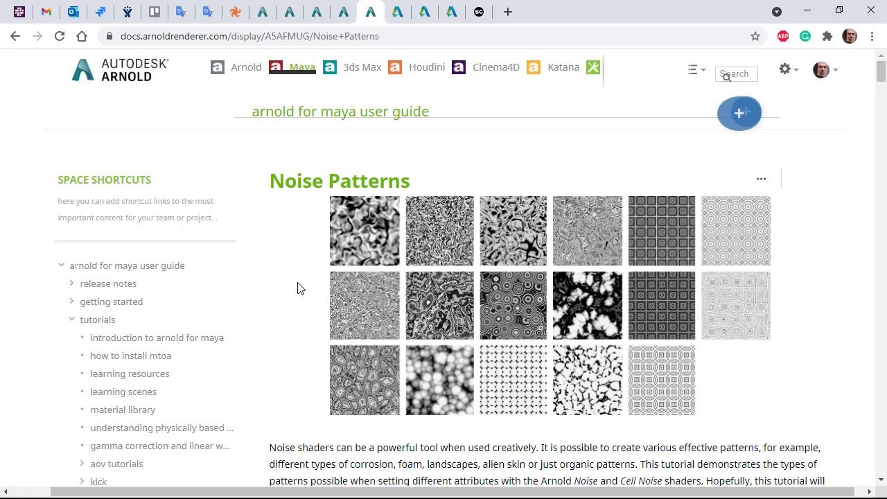
Step: Preview the Noise Patterns title image, close it, and scroll down to the Noise Shaders section
{"action": "left_click", "coordinate": [513, 313]}
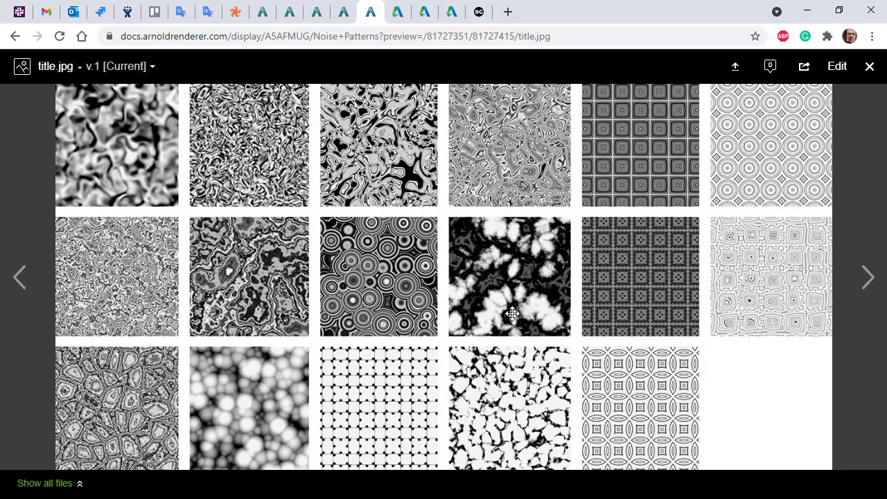
{"action": "left_click", "coordinate": [869, 67]}
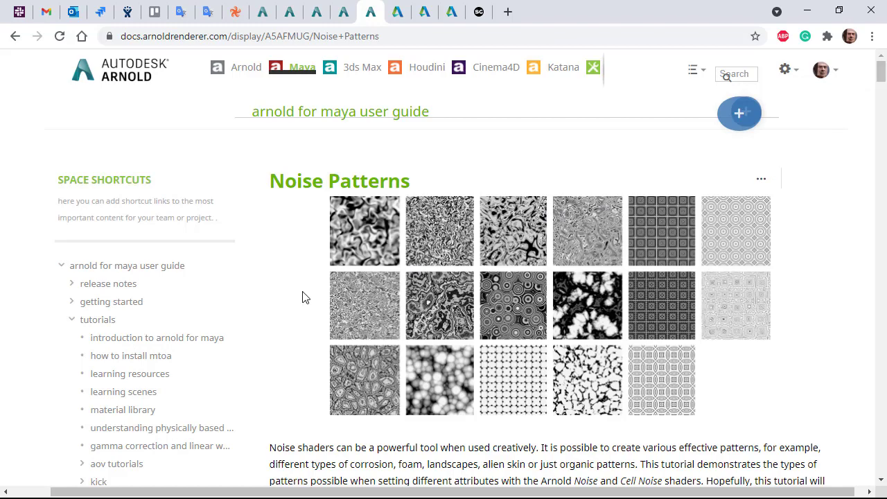
{"action": "scroll", "coordinate": [295, 301], "scroll_direction": "down", "scroll_amount": 9}
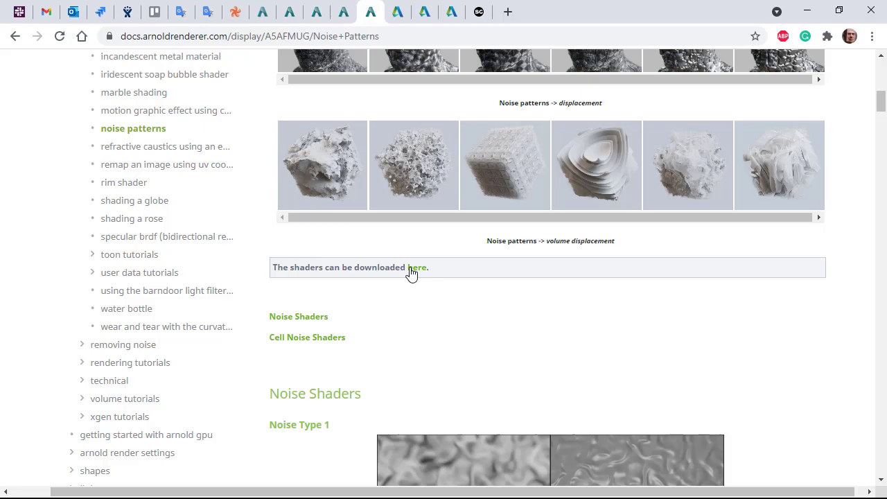
Step: Back in Maya, assign a new aiFlat material to the plane
{"action": "key", "text": "alt+Tab"}
{"action": "key", "text": "alt+Tab"}
{"action": "key", "text": "alt+Tab"}
{"action": "key", "text": "alt+Tab"}
{"action": "key", "text": "alt+Tab"}
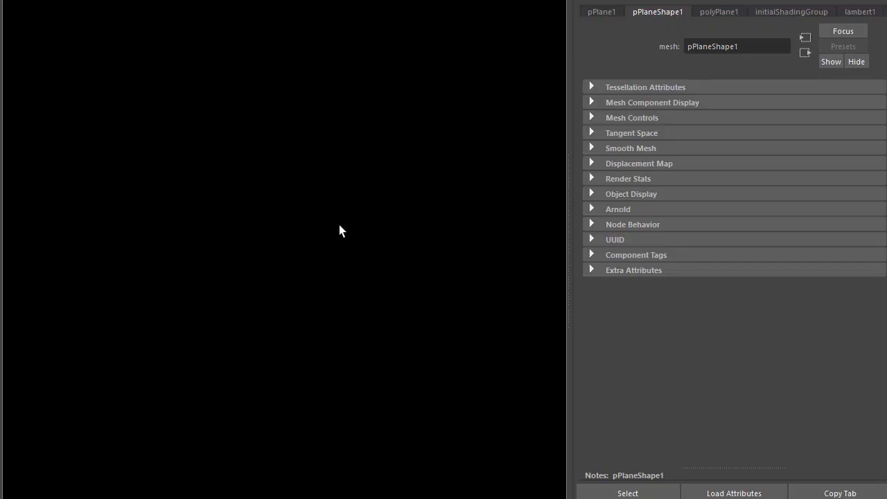
{"action": "right_click", "coordinate": [327, 208]}
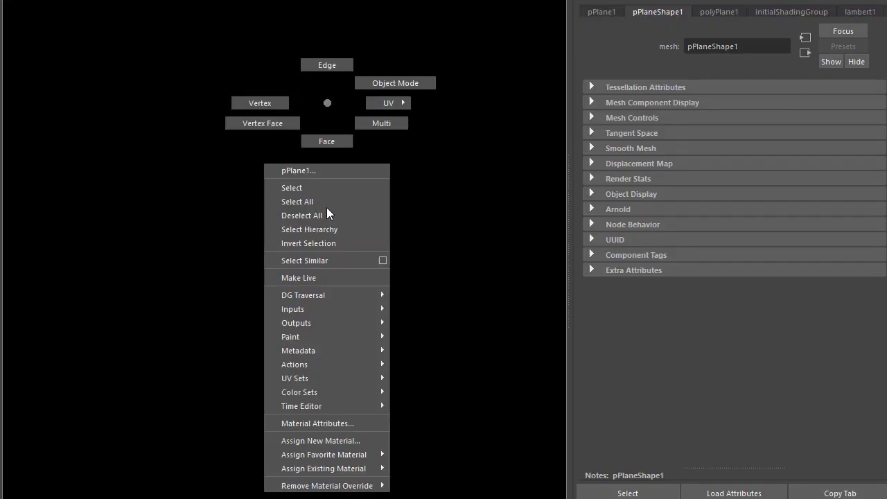
{"action": "left_click", "coordinate": [342, 442]}
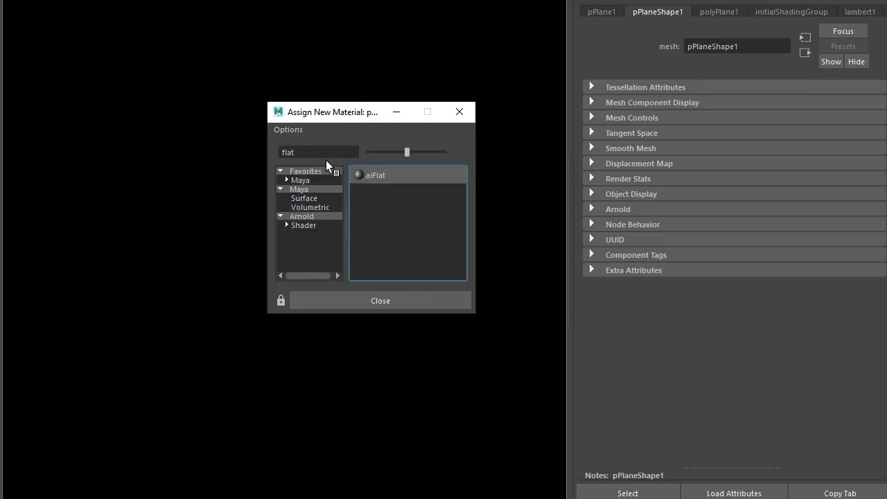
{"action": "left_click", "coordinate": [379, 178]}
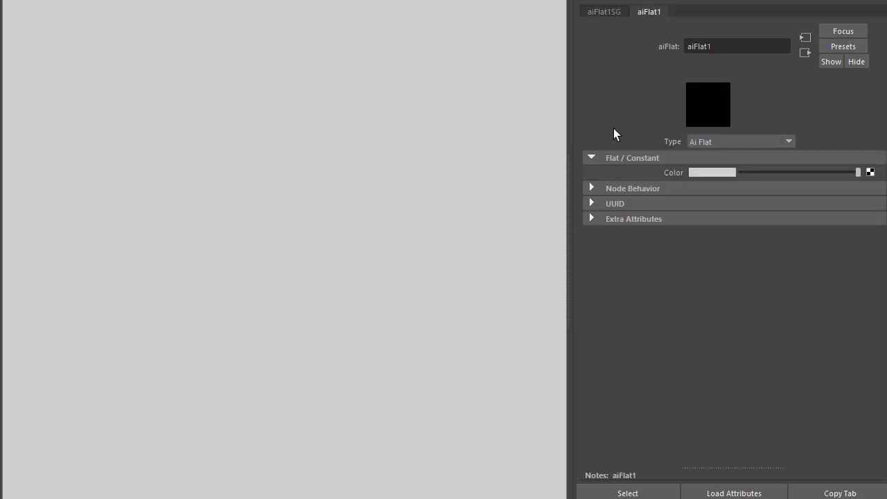
Step: Map an aiNoise texture to the aiFlat colour and raise its Octaves to 8
{"action": "left_click", "coordinate": [870, 172]}
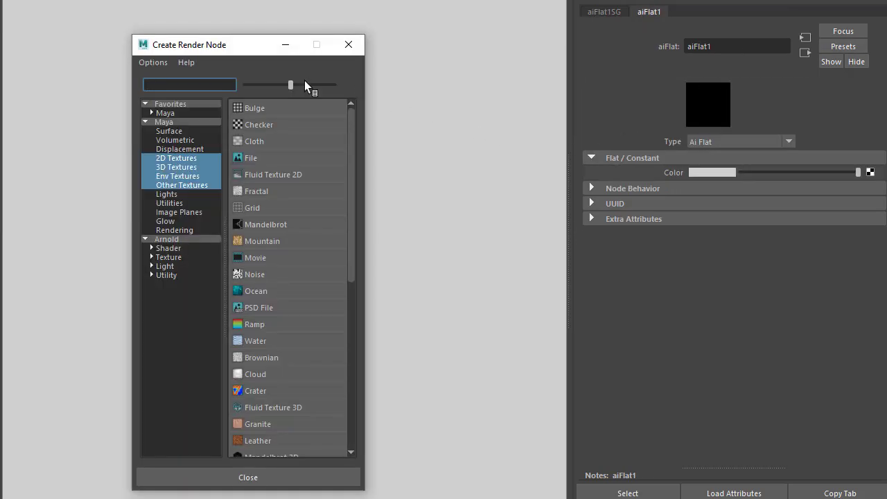
{"action": "left_click", "coordinate": [218, 83]}
{"action": "type", "text": "noise"}
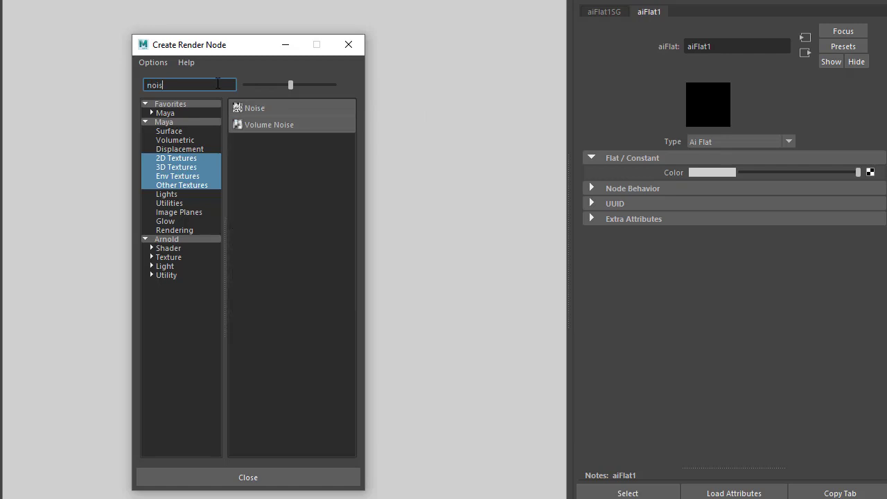
{"action": "left_click", "coordinate": [201, 239]}
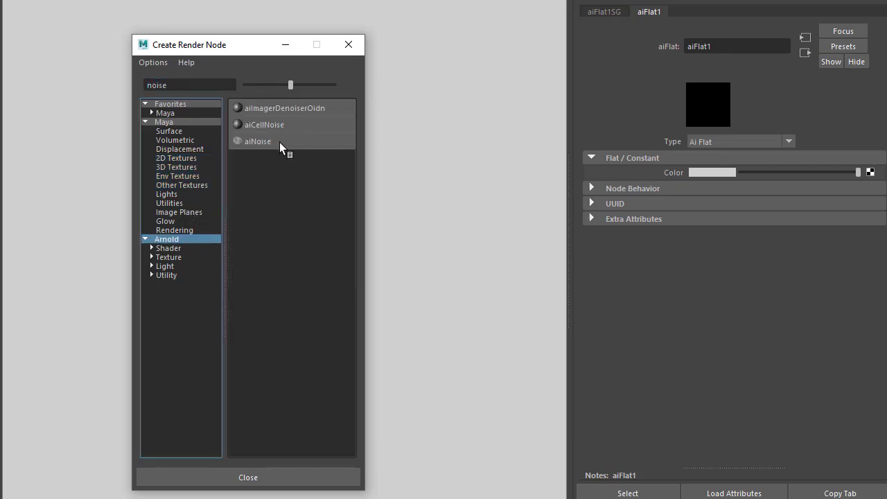
{"action": "left_click", "coordinate": [279, 142]}
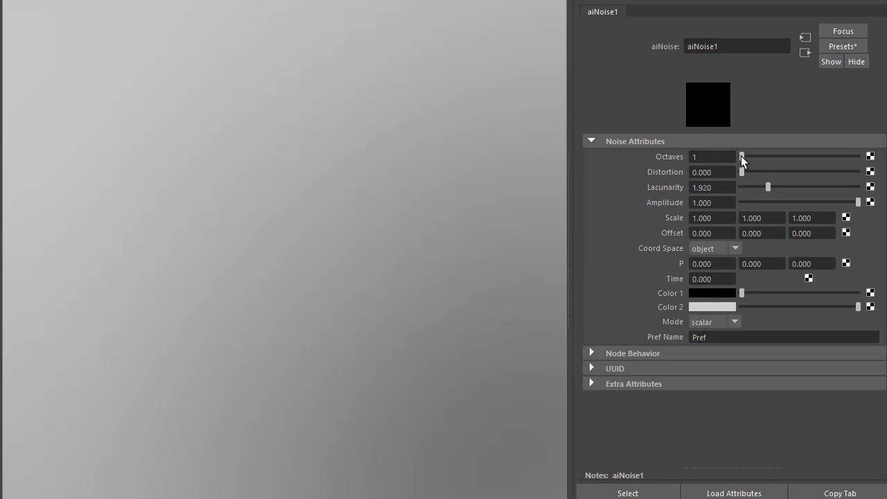
{"action": "left_click_drag", "start_coordinate": [741, 156], "coordinate": [860, 158]}
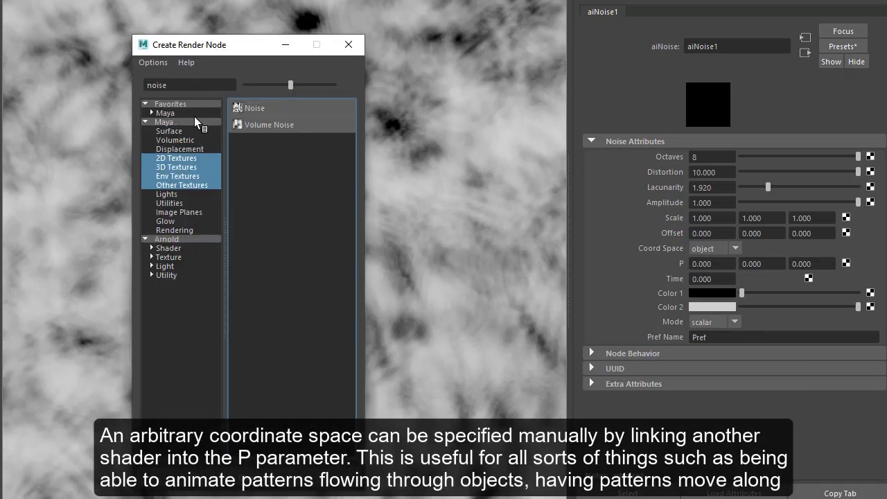
Step: Replace the colour texture with an aiCellNoise, turn off Additive, and set Scale X to 10
{"action": "double_click", "coordinate": [191, 84]}
{"action": "type", "text": "cell"}
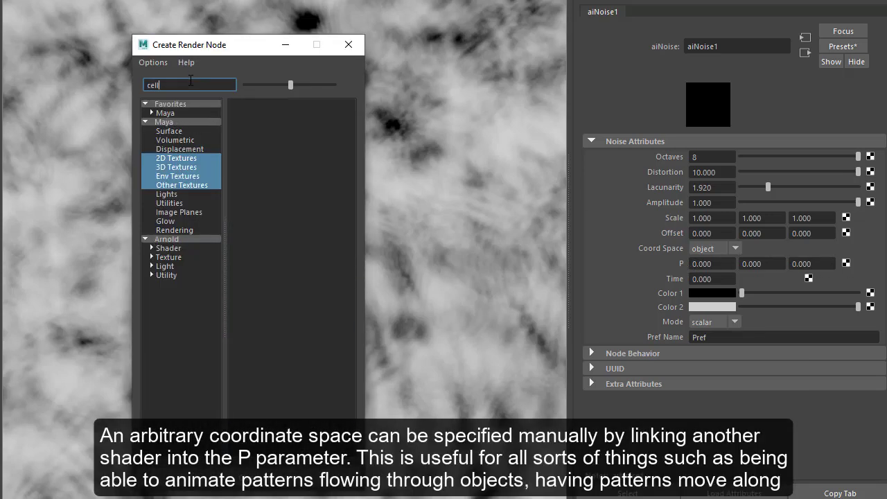
{"action": "left_click", "coordinate": [198, 240]}
{"action": "left_click", "coordinate": [259, 110]}
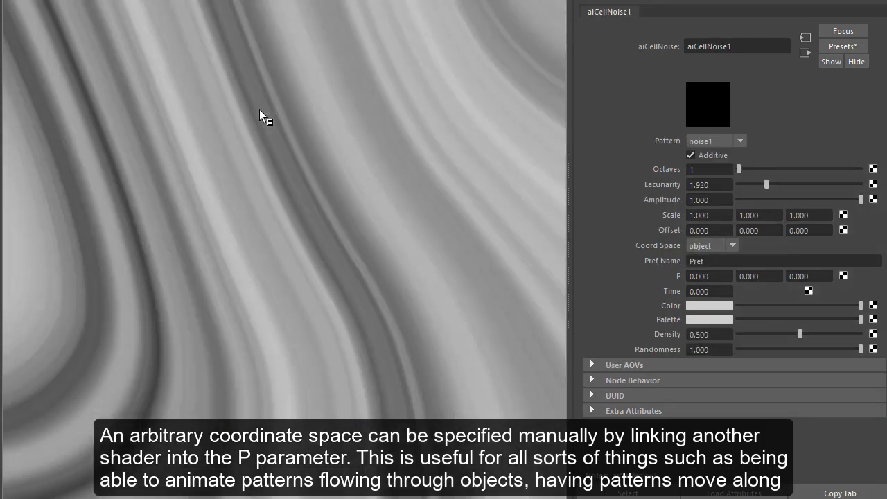
{"action": "left_click", "coordinate": [691, 155]}
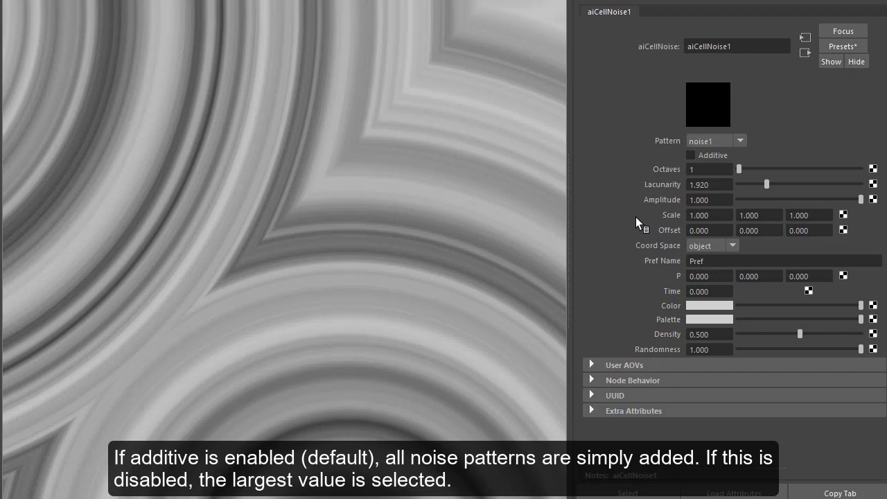
{"action": "left_click", "coordinate": [712, 218]}
{"action": "type", "text": "10"}
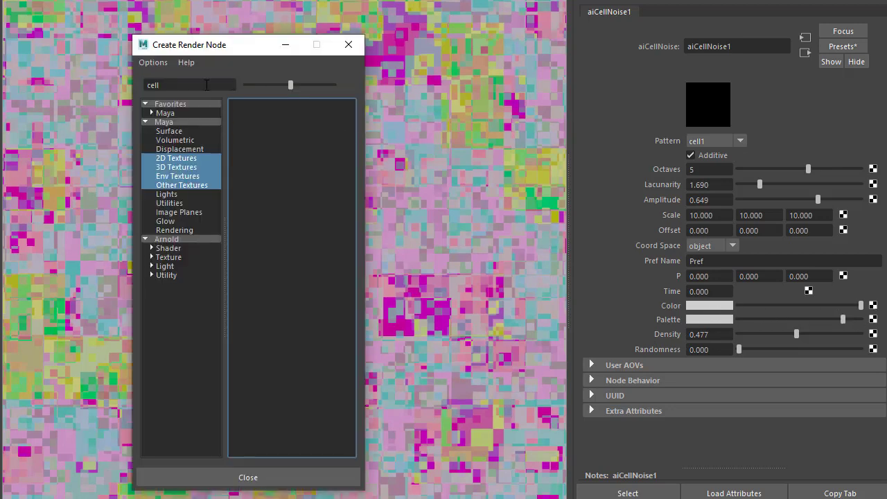
Step: Search the render nodes for 'ram' to map a texture to the cell noise palette
{"action": "left_click", "coordinate": [205, 84]}
{"action": "type", "text": "ram"}
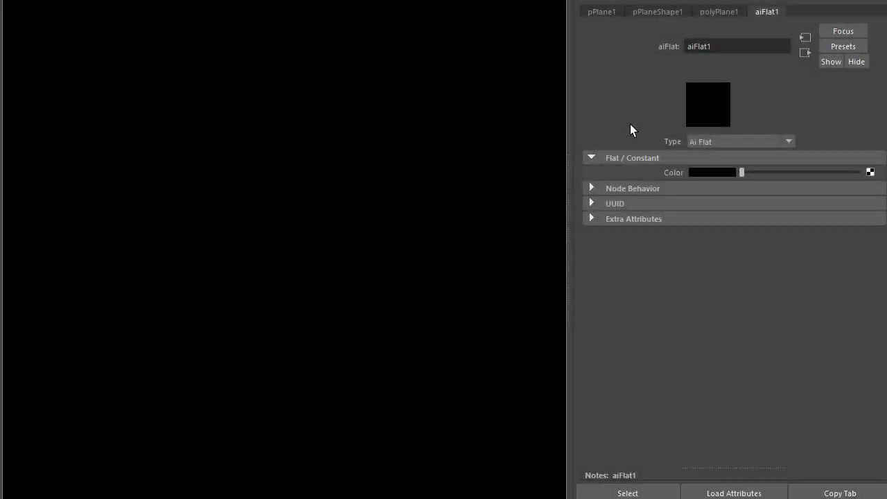
Step: Map a new aiCellNoise to the aiFlat colour and set its Pattern to cell1
{"action": "left_click", "coordinate": [870, 172]}
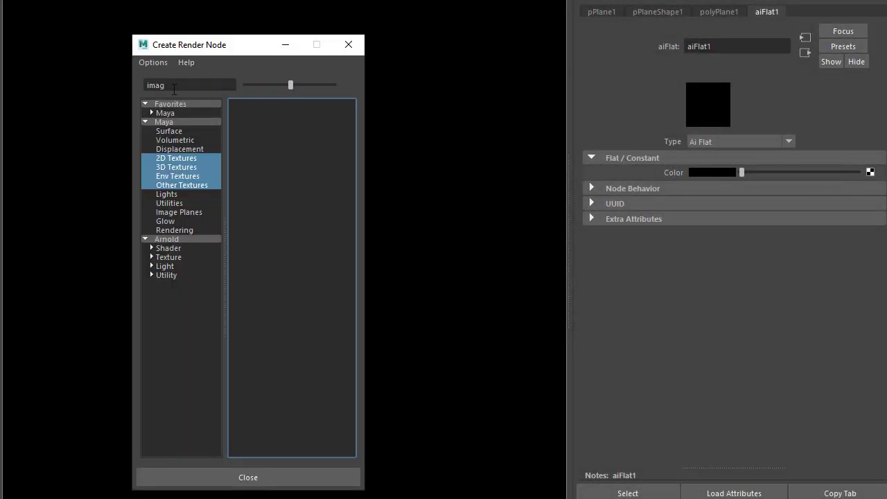
{"action": "double_click", "coordinate": [173, 85]}
{"action": "type", "text": "cell"}
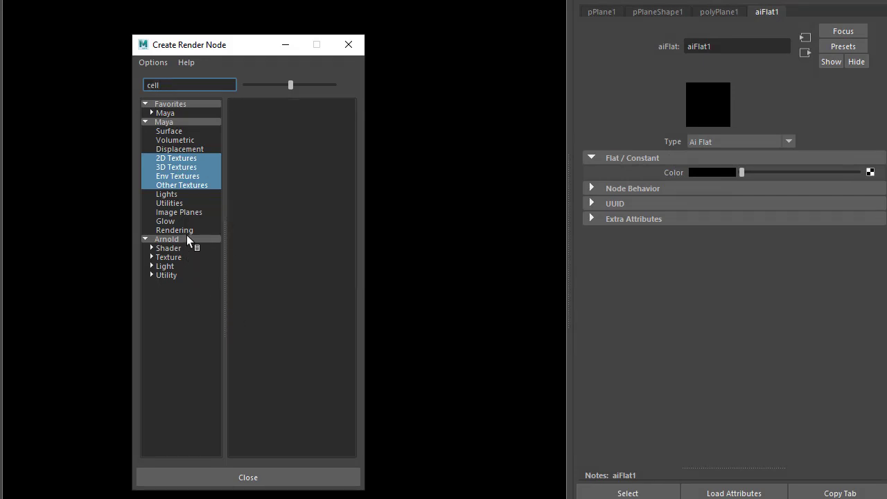
{"action": "left_click", "coordinate": [187, 239]}
{"action": "left_click", "coordinate": [251, 109]}
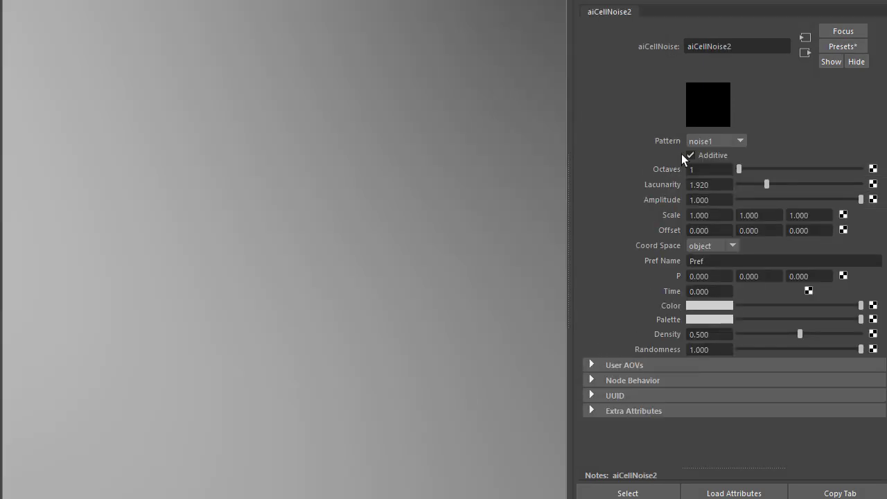
{"action": "left_click", "coordinate": [716, 141]}
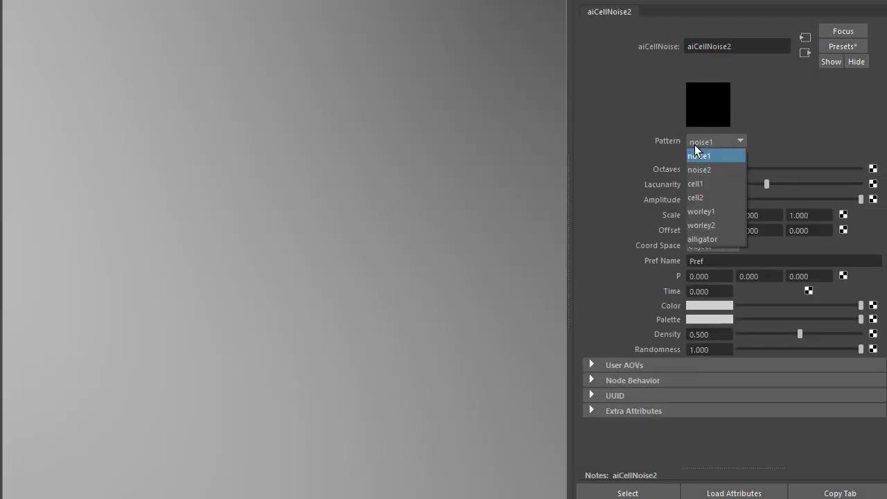
{"action": "left_click", "coordinate": [706, 184]}
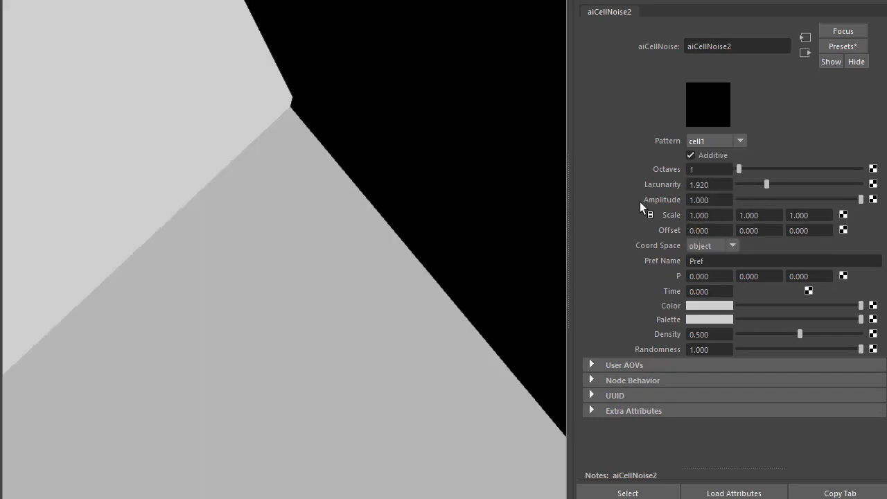
Step: Set the cell noise Scale to 10/10/10 and lower its Randomness
{"action": "left_click", "coordinate": [700, 214]}
{"action": "type", "text": "10"}
{"action": "key", "text": "Tab"}
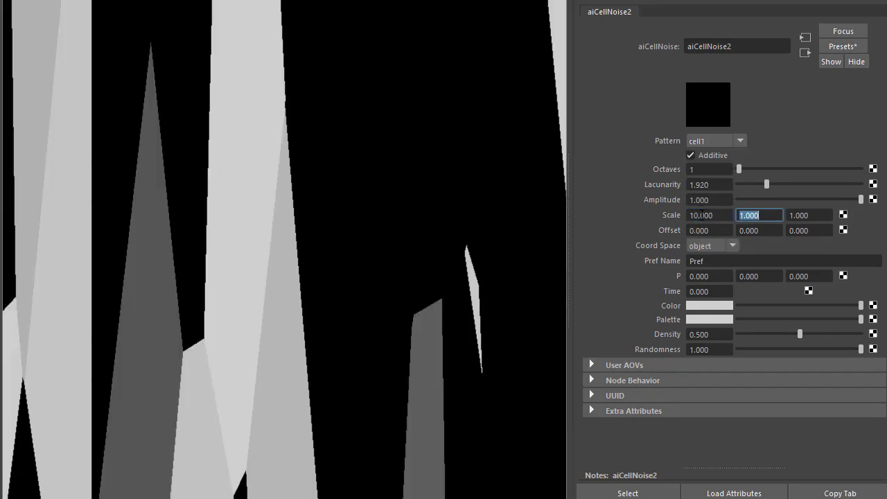
{"action": "type", "text": "10"}
{"action": "key", "text": "Tab"}
{"action": "type", "text": "10"}
{"action": "key", "text": "Tab"}
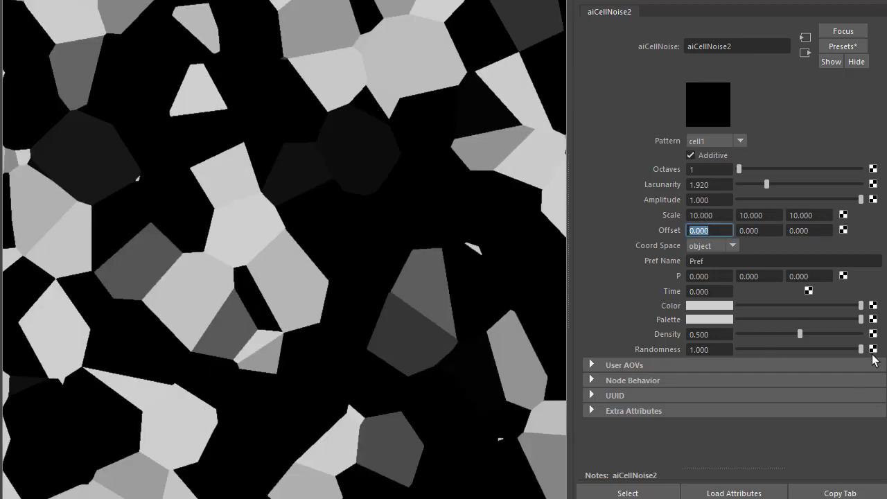
{"action": "left_click_drag", "start_coordinate": [862, 350], "coordinate": [726, 336]}
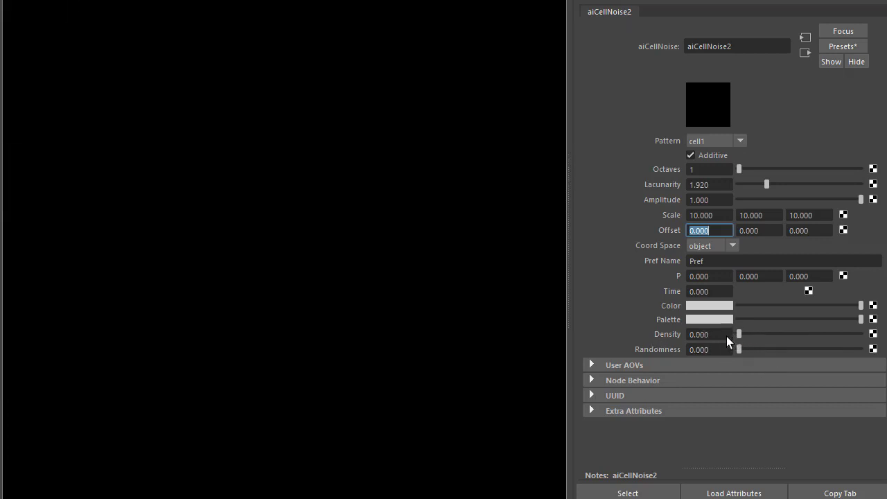
Step: Map an aiImage node loading marcos.jpg into the cell noise colour
{"action": "left_click", "coordinate": [872, 305]}
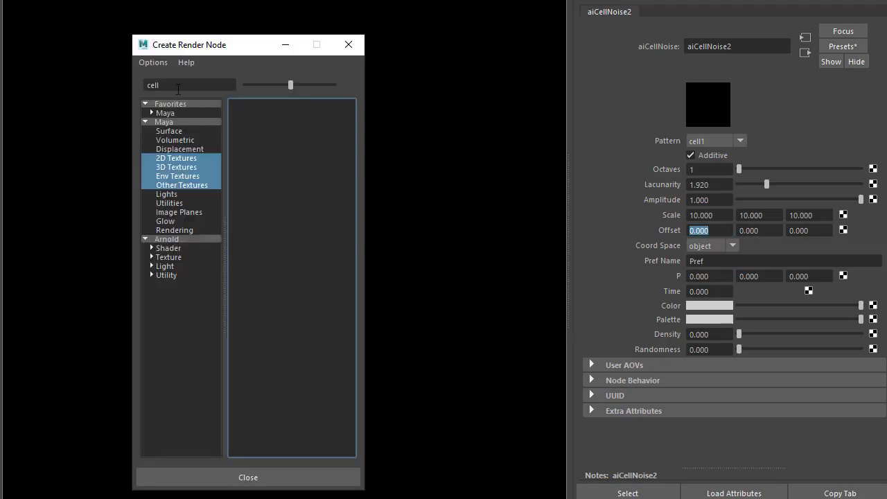
{"action": "double_click", "coordinate": [176, 85]}
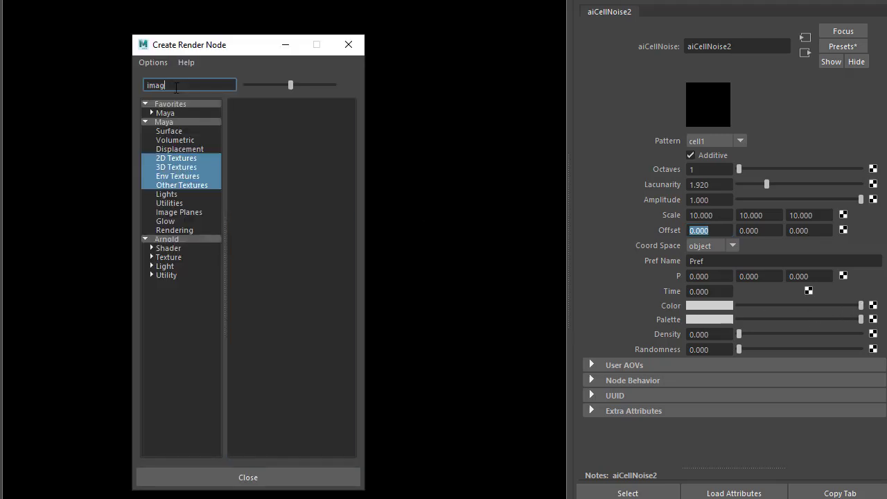
{"action": "left_click", "coordinate": [167, 239]}
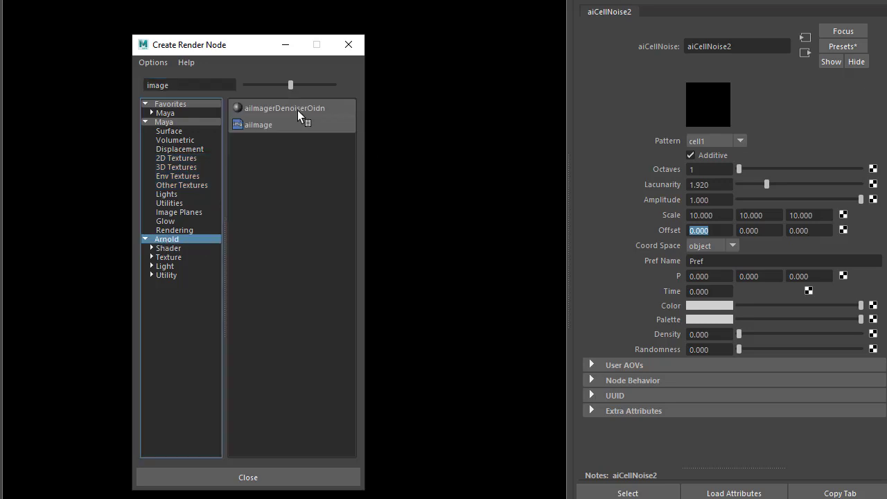
{"action": "left_click", "coordinate": [276, 126]}
{"action": "left_click", "coordinate": [873, 160]}
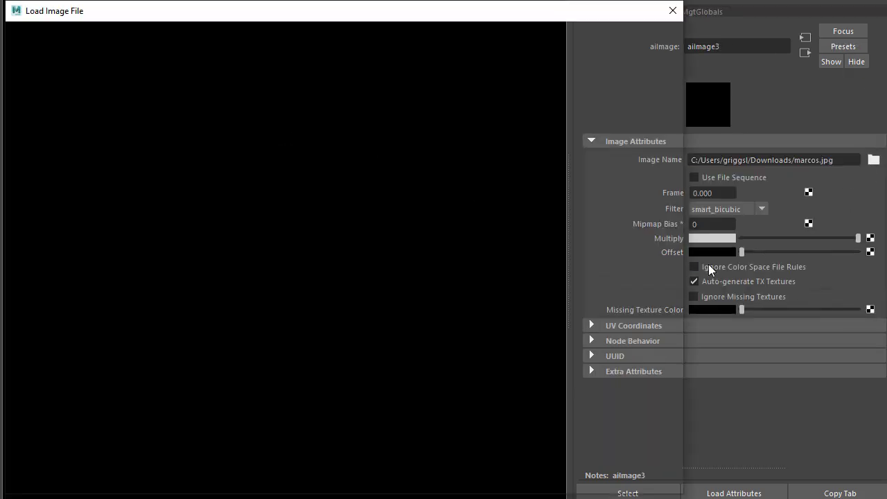
{"action": "double_click", "coordinate": [111, 122]}
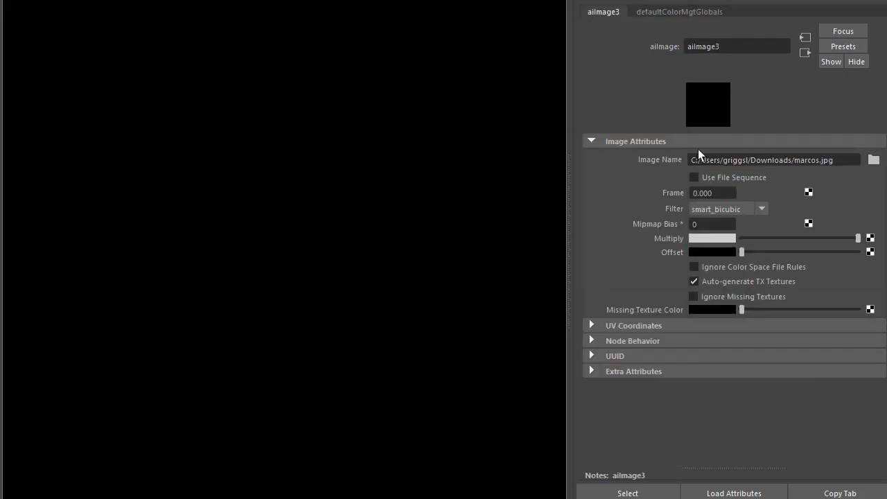
{"action": "left_click", "coordinate": [805, 53]}
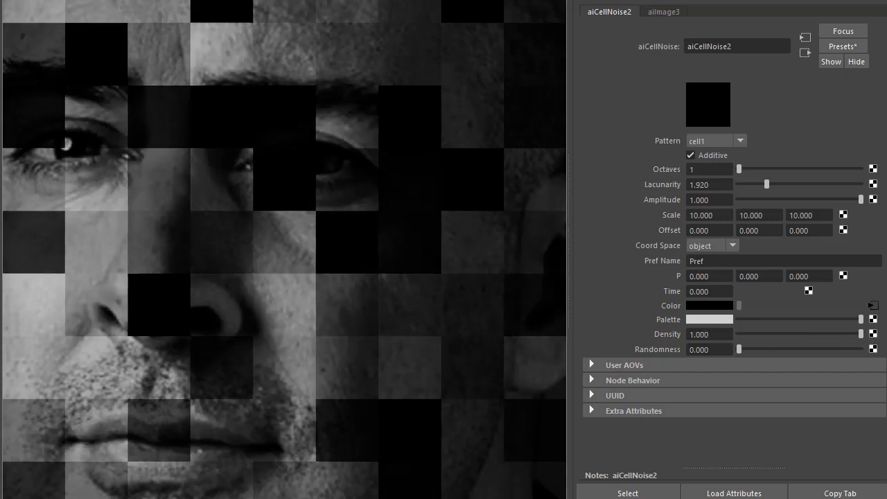
Step: Turn off Additive, raise Octaves to 8, and drag Density to 0 on the cell noise
{"action": "left_click", "coordinate": [711, 157]}
{"action": "left_click_drag", "start_coordinate": [737, 170], "coordinate": [877, 174]}
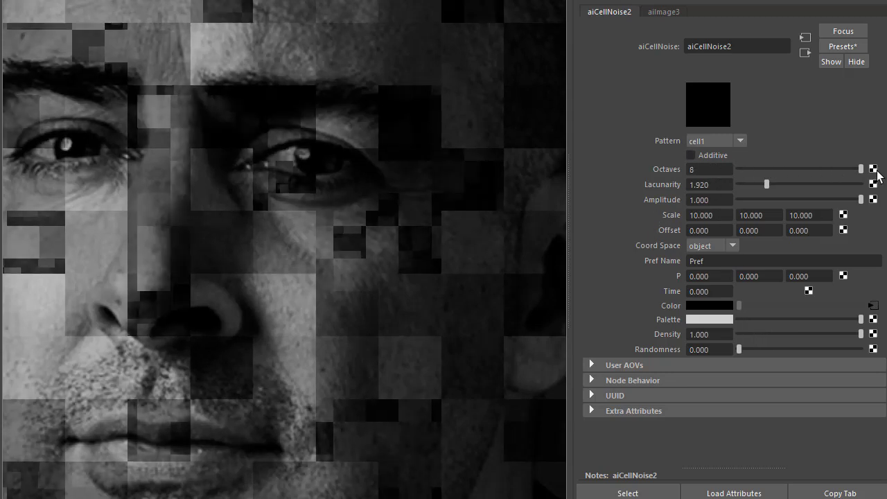
{"action": "left_click_drag", "start_coordinate": [777, 334], "coordinate": [756, 335]}
{"action": "left_click_drag", "start_coordinate": [773, 335], "coordinate": [635, 328]}
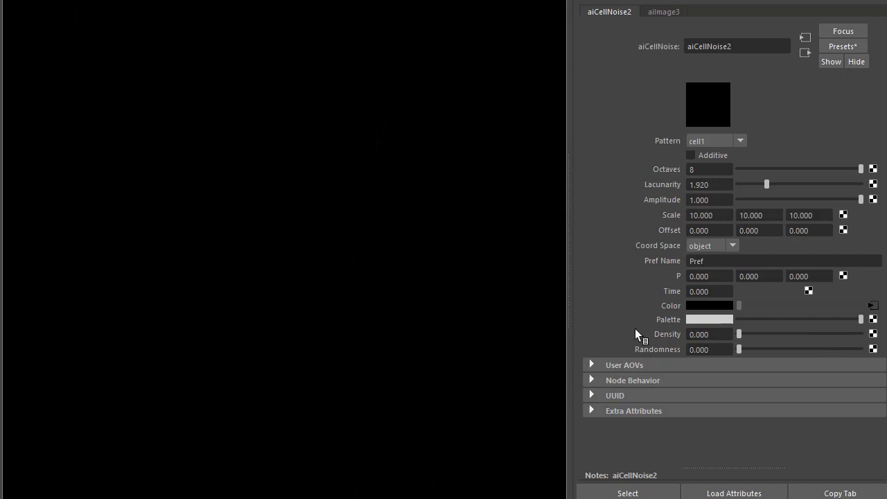